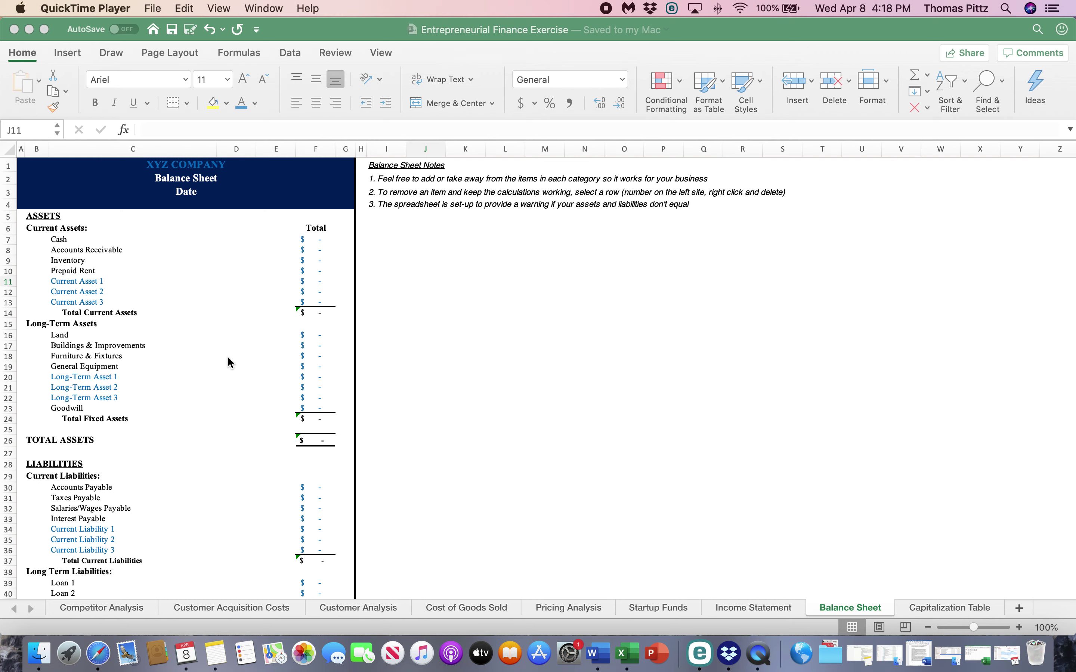
scroll(228, 358, "down", 5)
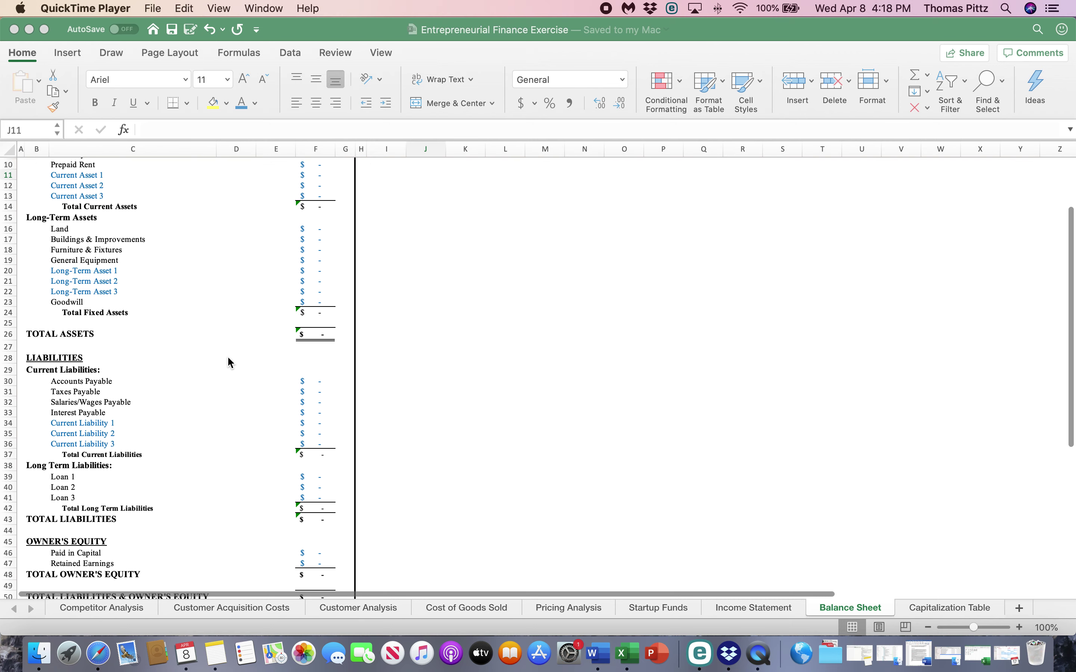
scroll(228, 358, "up", 5)
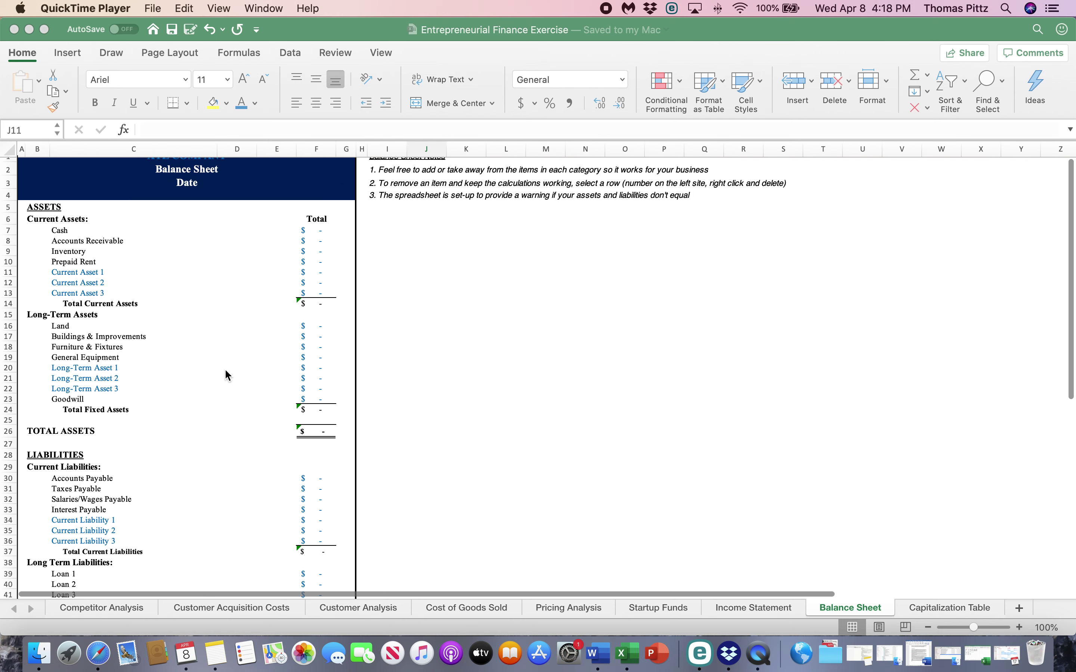
left_click(334, 430)
left_click(318, 434)
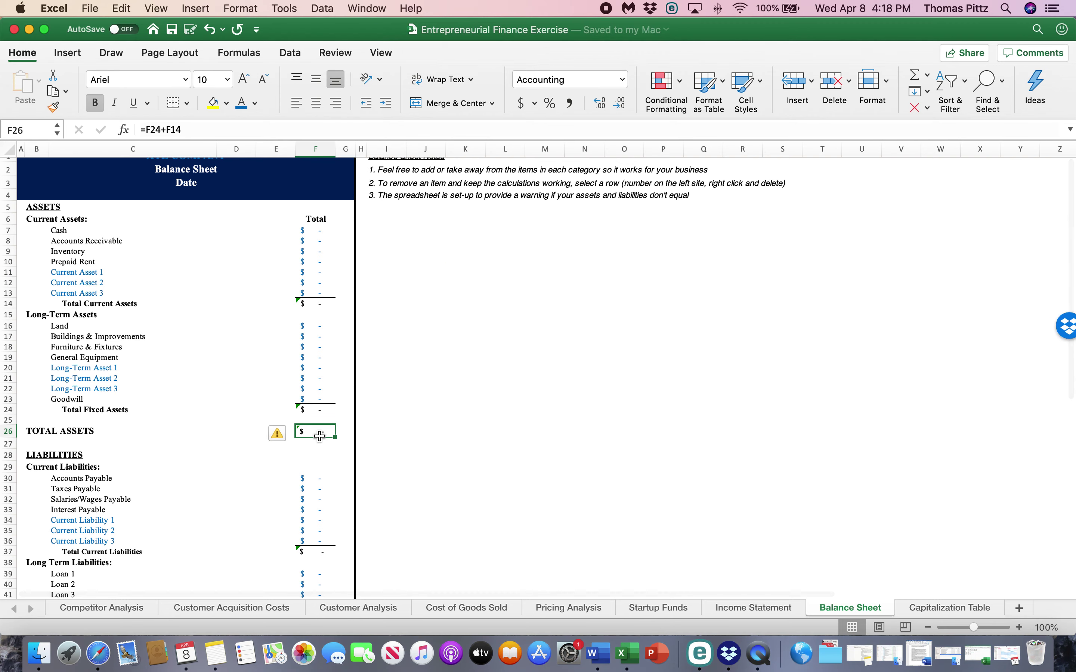
scroll(245, 522, "down", 7)
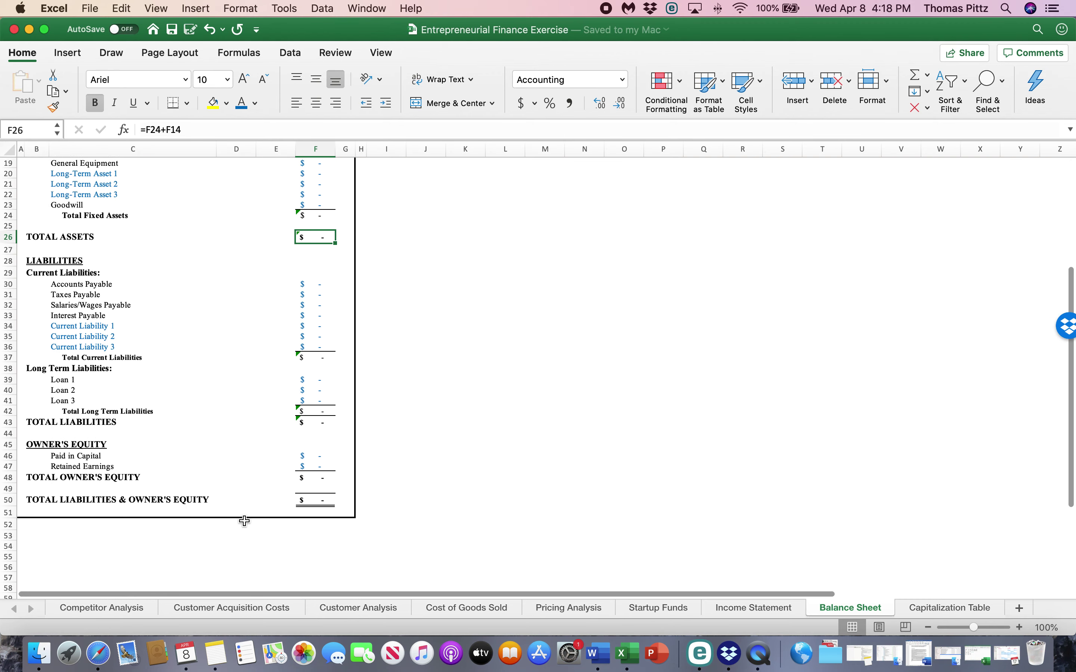
left_click(333, 495)
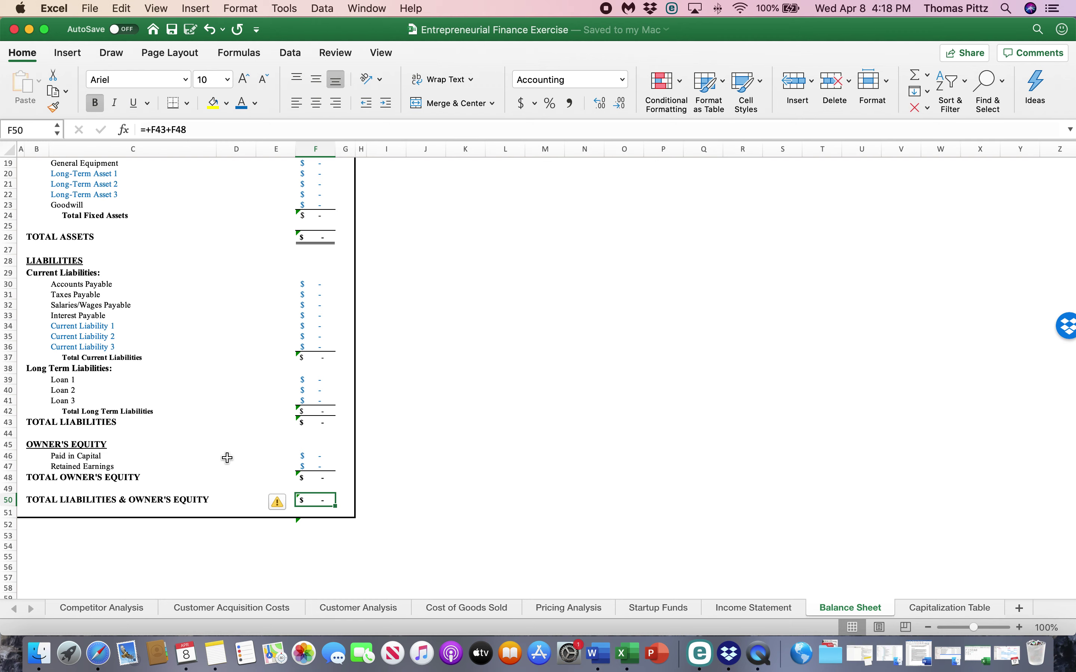
scroll(227, 458, "up", 7)
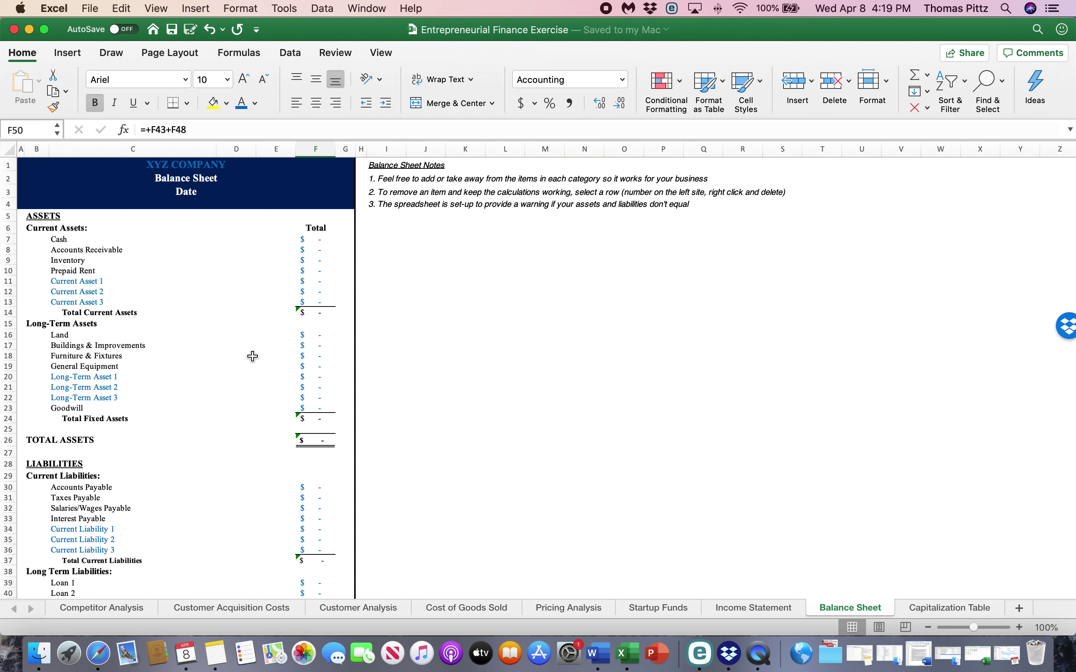
left_click(323, 242)
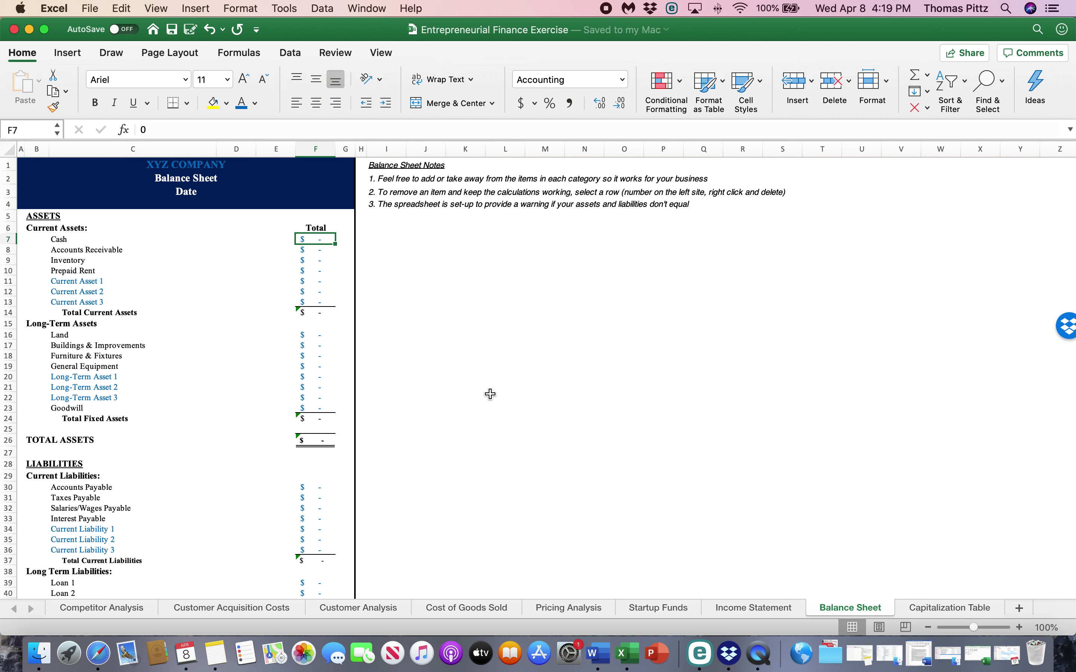
Step through the current asset lines from Cash down past Total Current Assets
key("Left")
key("Left")
key("Left")
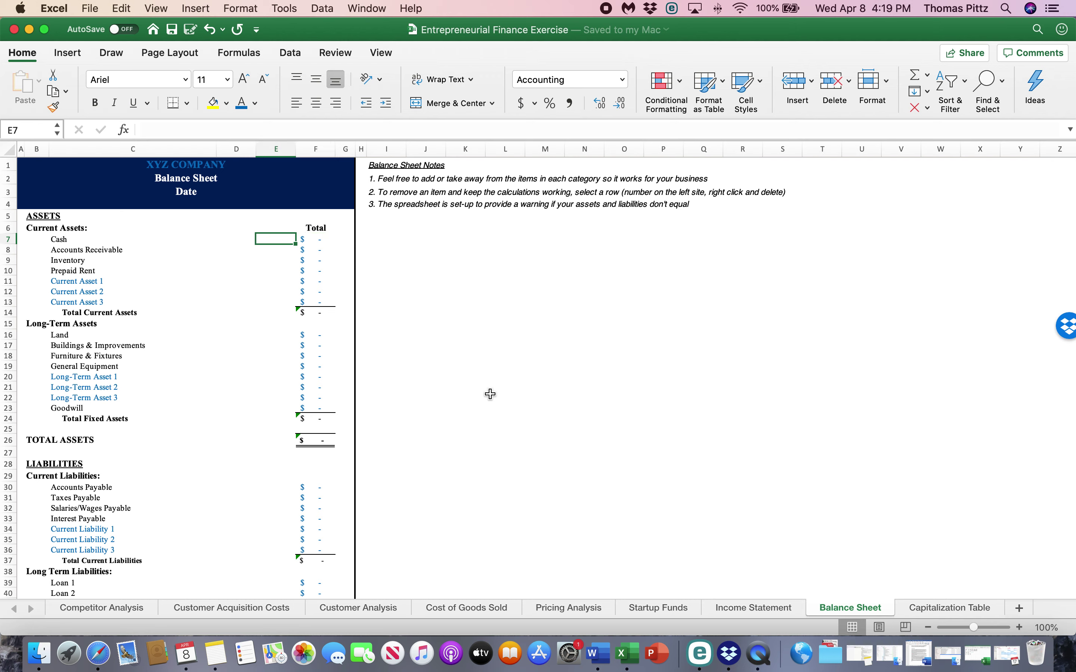
key("Down")
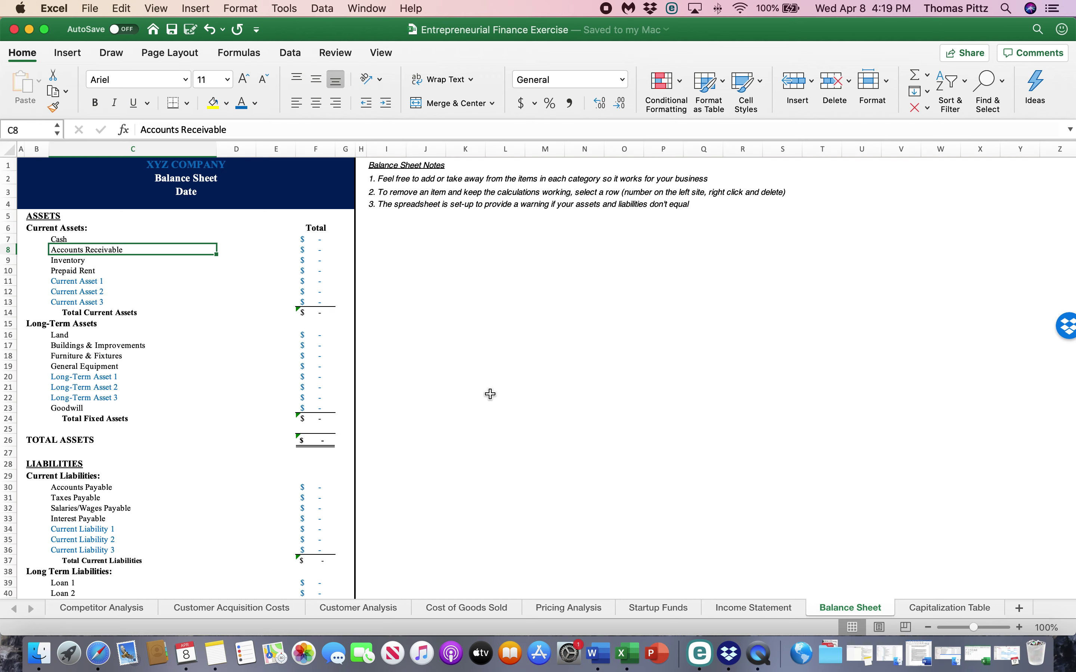
key("Down")
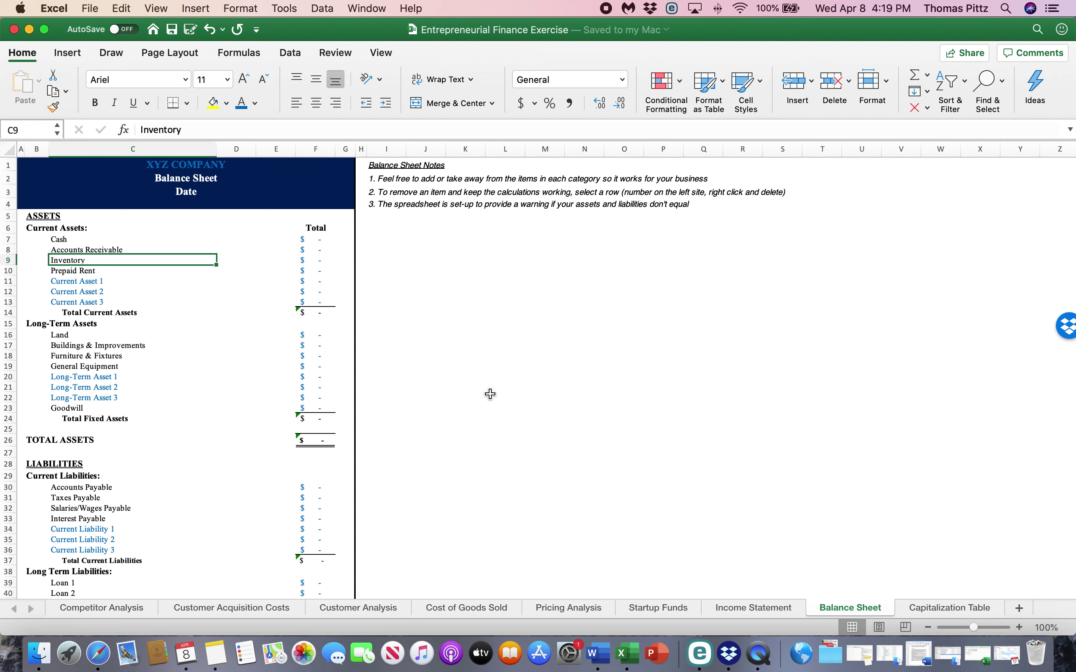
key("Down")
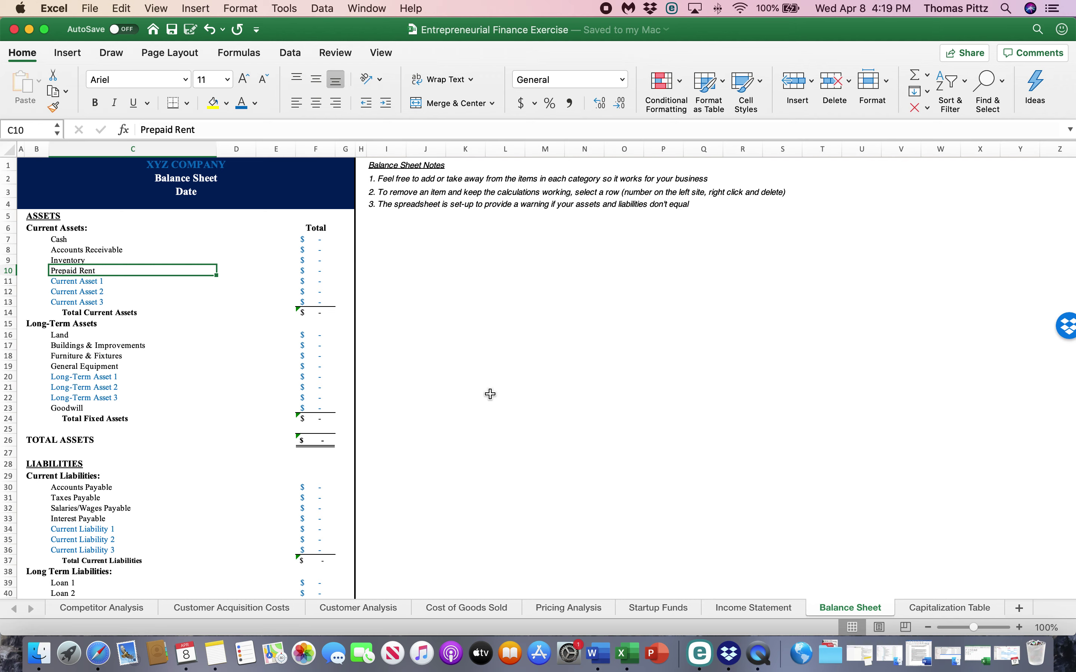
key("Down")
key("Down")
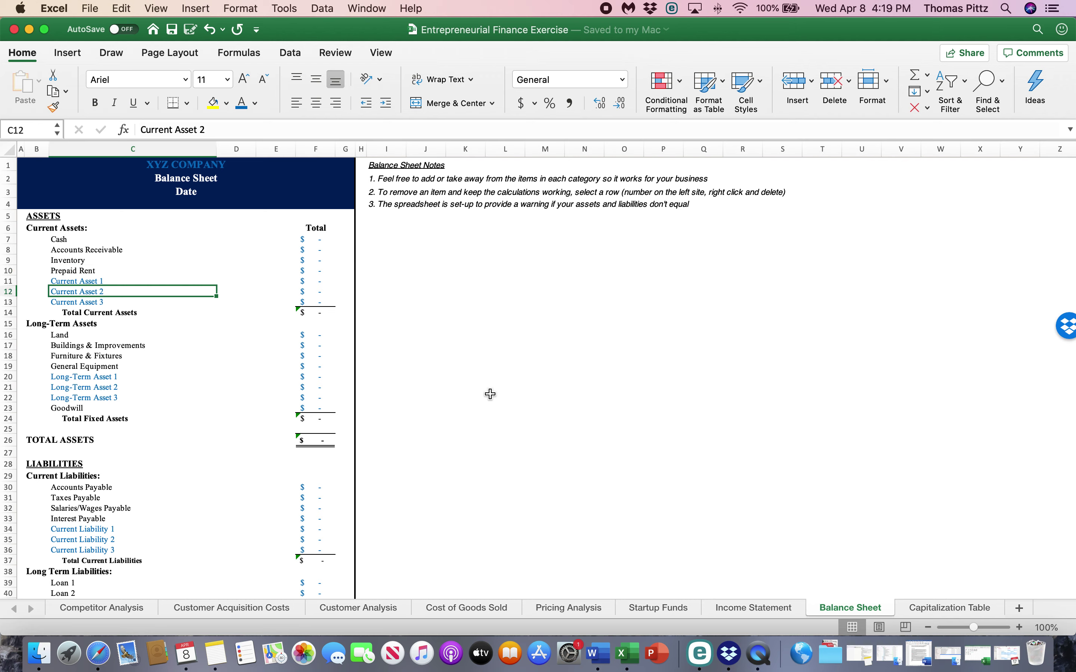
key("Down")
key("Up")
key("Up")
key("Down")
key("Down")
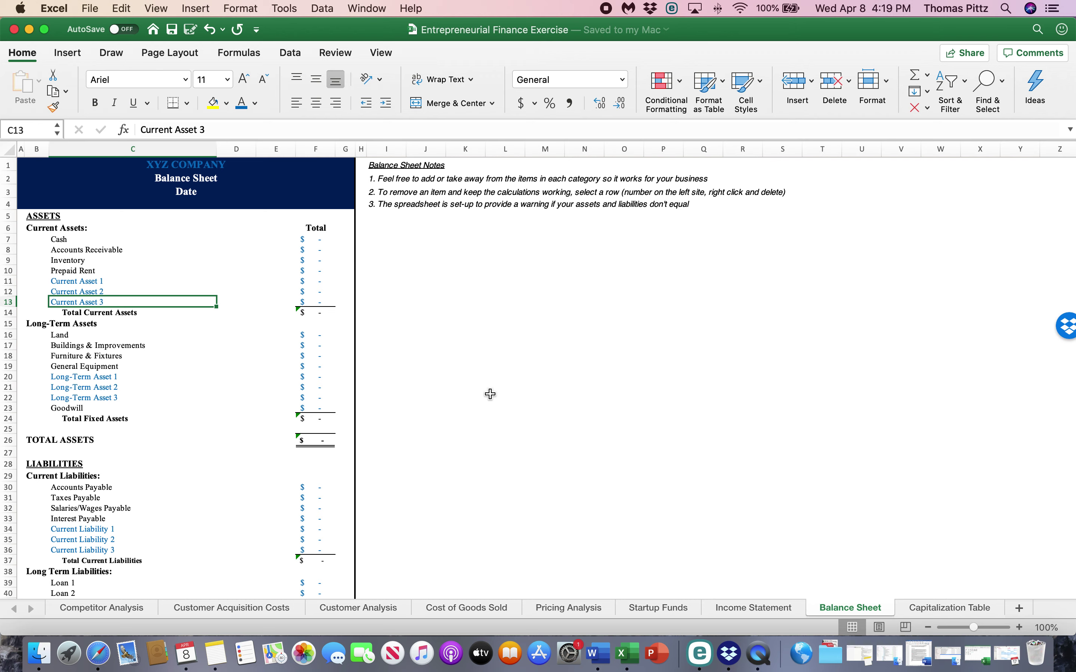
key("Down")
key("Down")
Move through the long-term asset lines and select TOTAL ASSETS to view =F24+F14
key("Left")
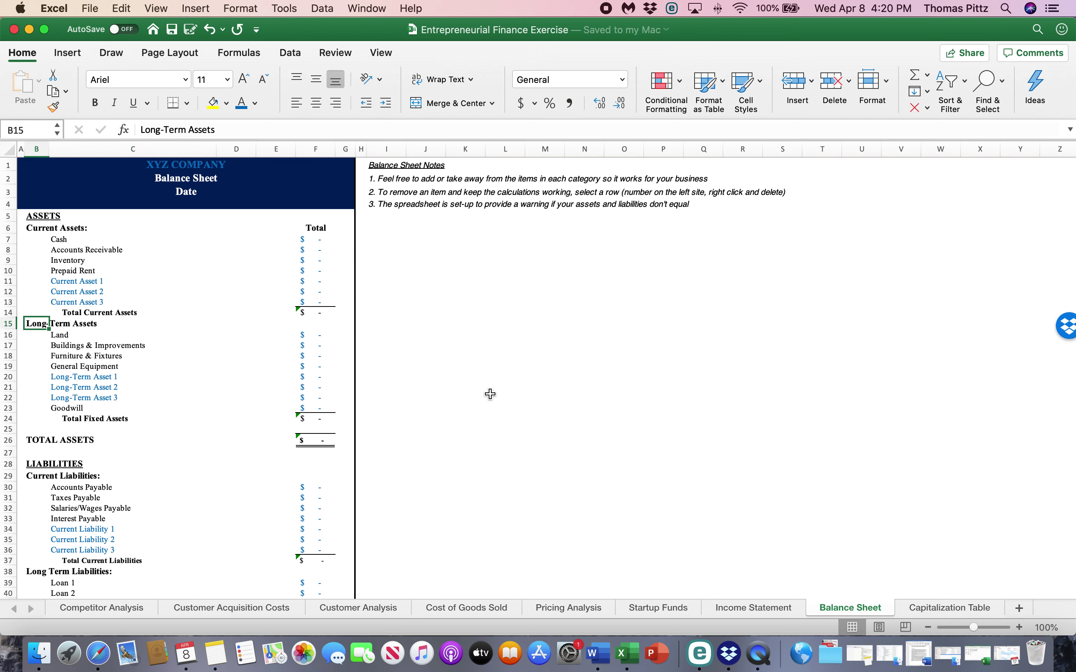
key("Right")
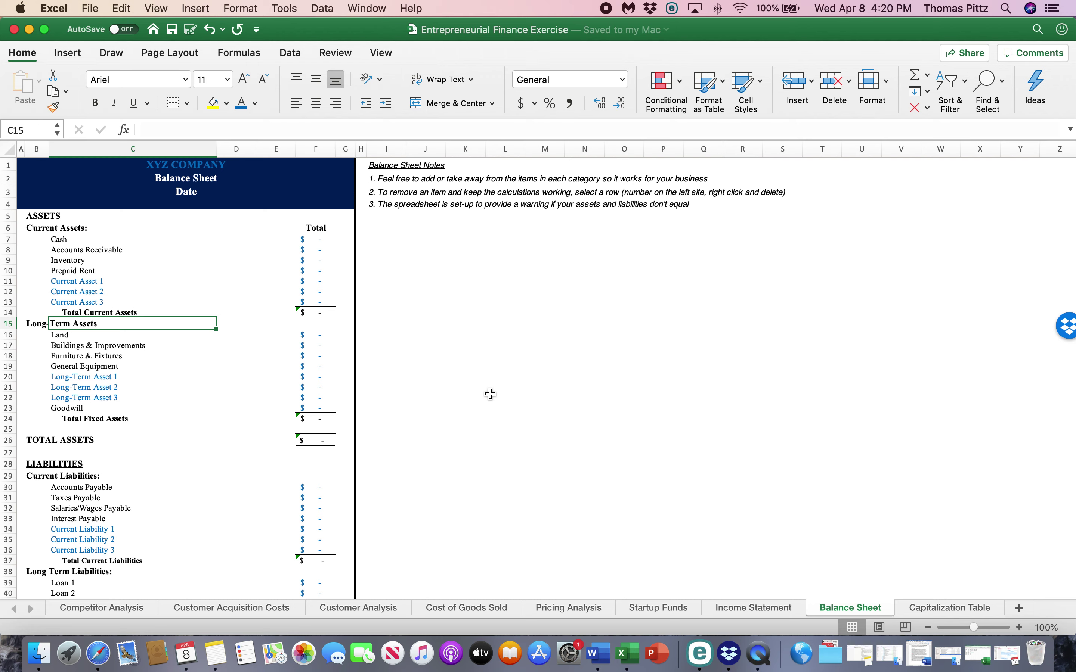
key("Down")
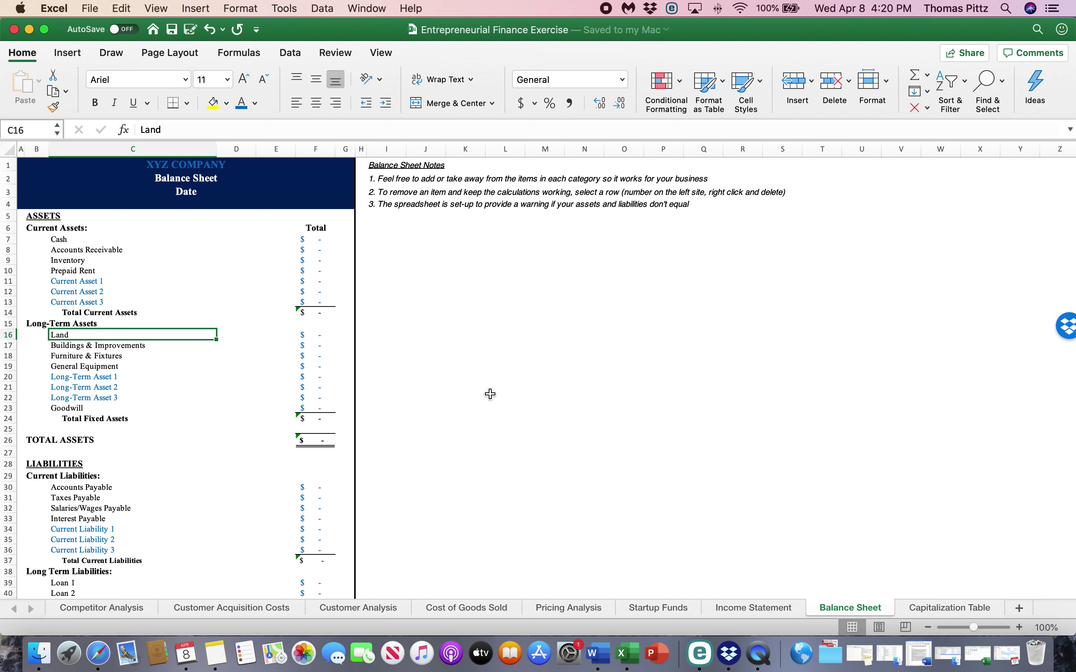
key("Down")
key("Down")
key("Down")
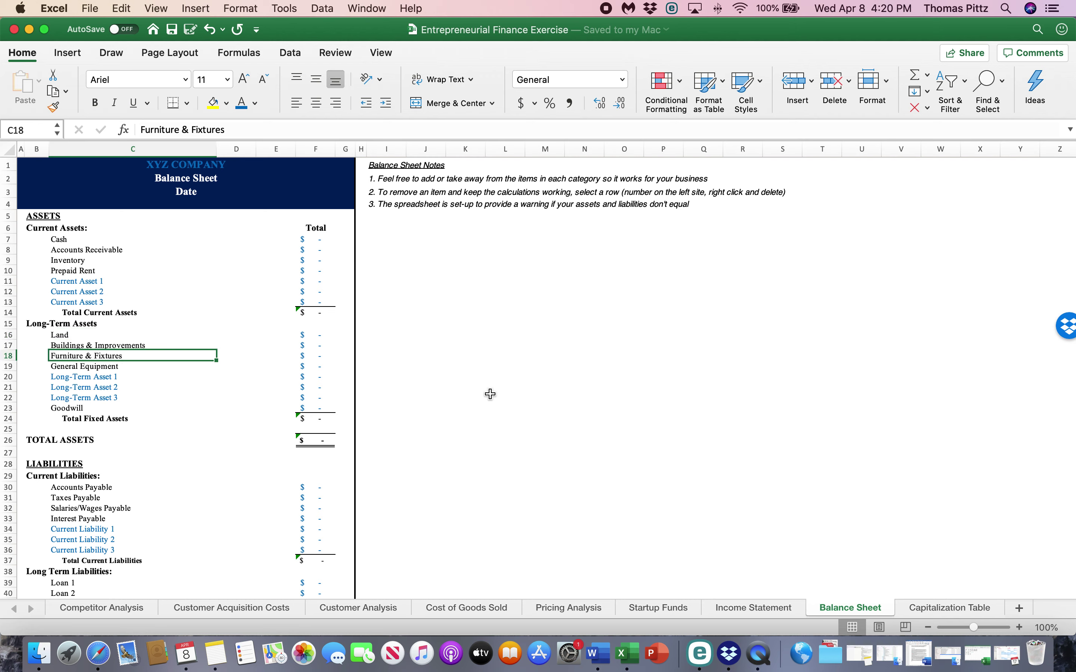
key("Down")
key("Down")
key("Down")
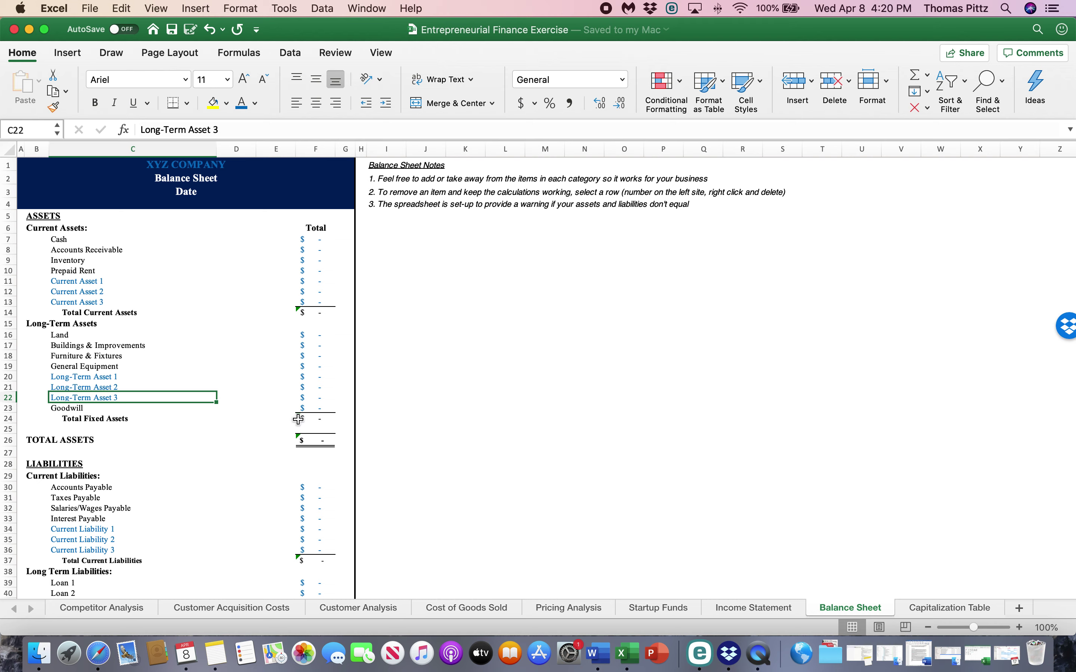
left_click(323, 439)
Scroll down to the liabilities section and select the Accounts Payable line
scroll(231, 443, "down", 4)
scroll(231, 442, "down", 4)
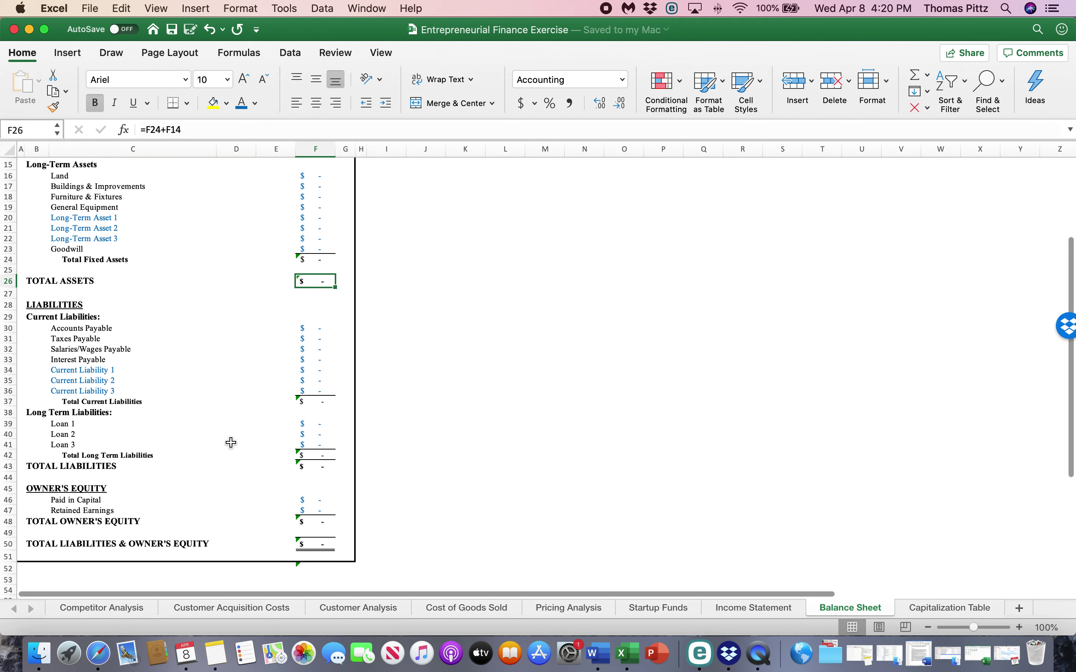
left_click(112, 328)
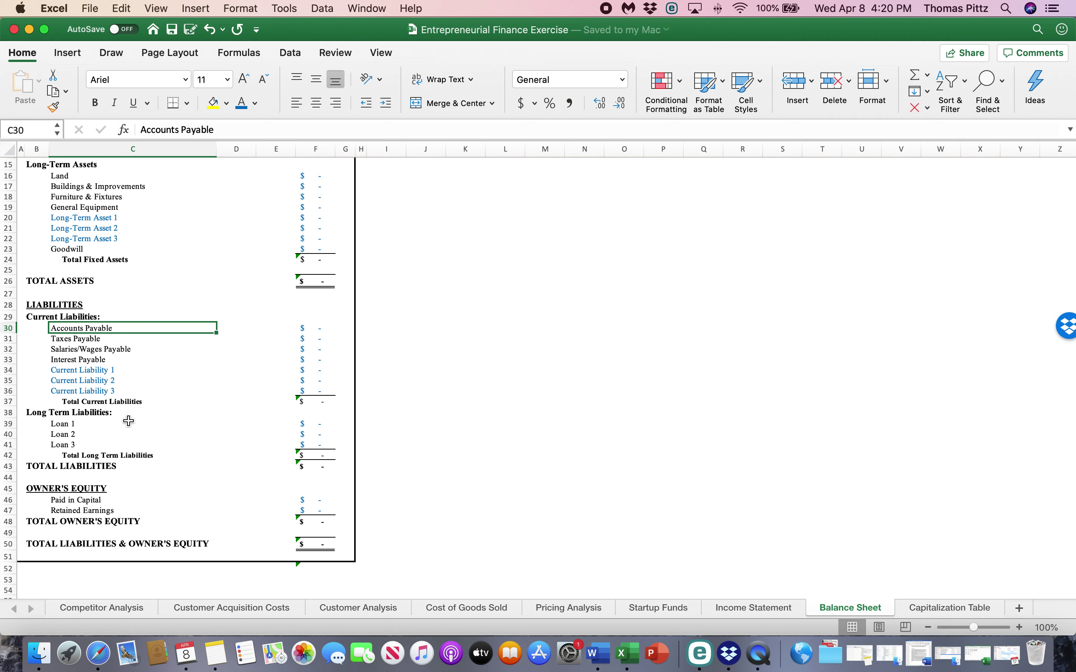
Step from Taxes Payable through Interest Payable and Current Liability 2, then select Loan 1
key("Down")
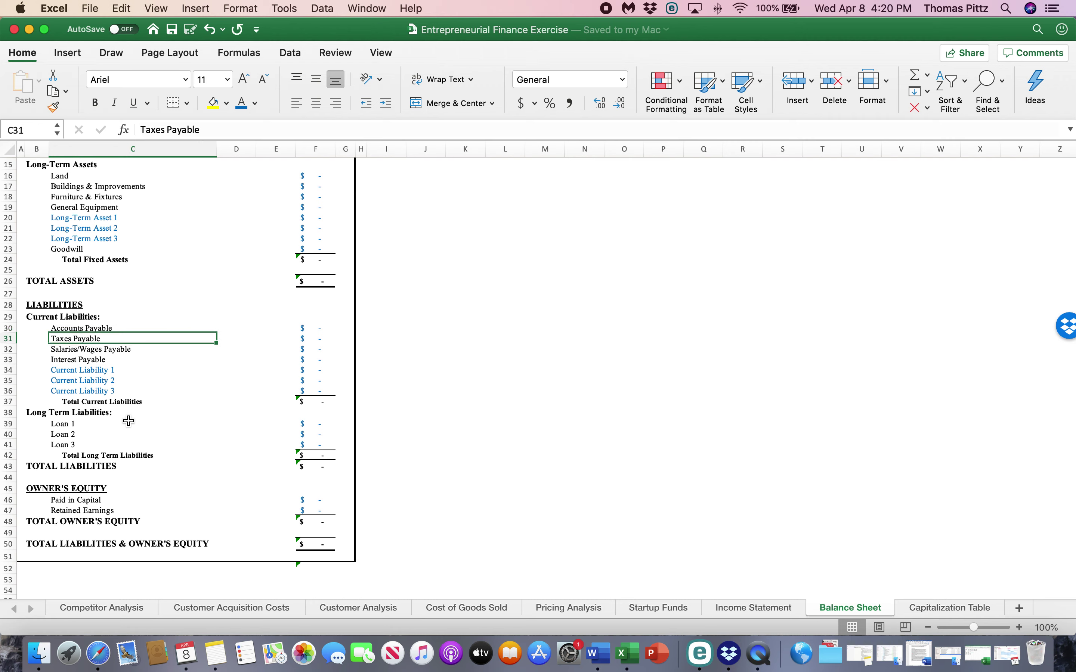
key("Down")
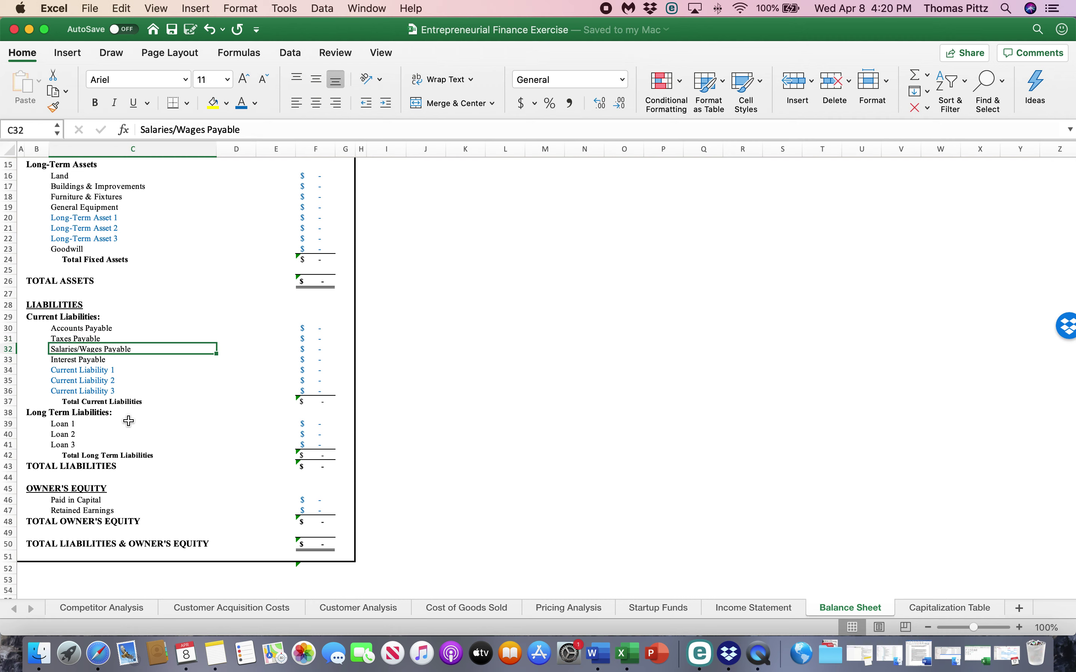
key("Down")
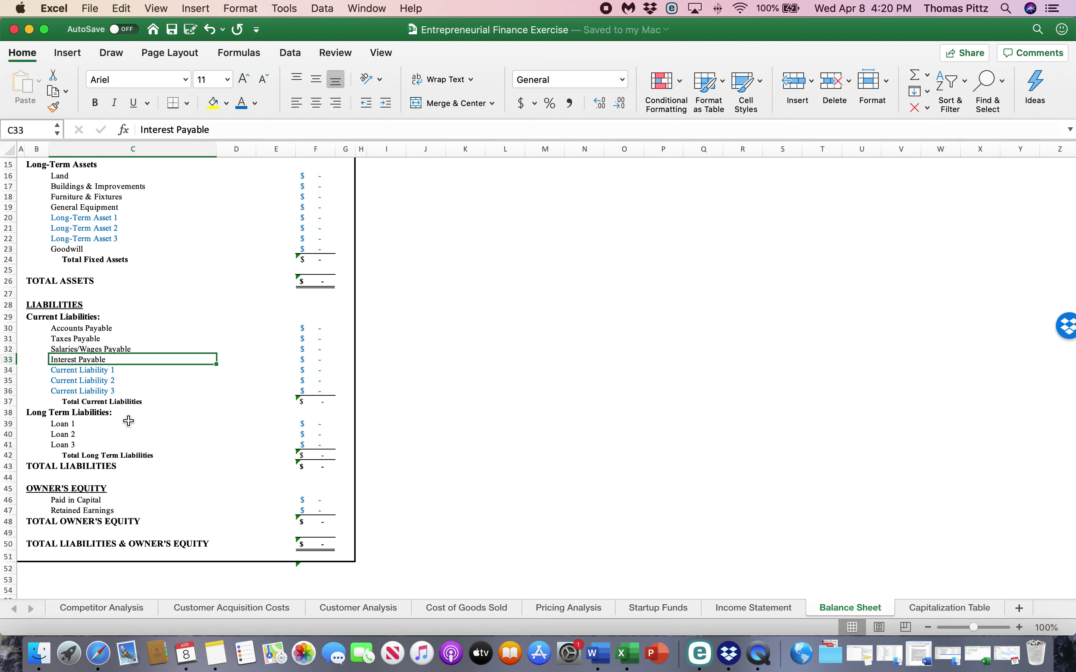
key("Down")
key("Down")
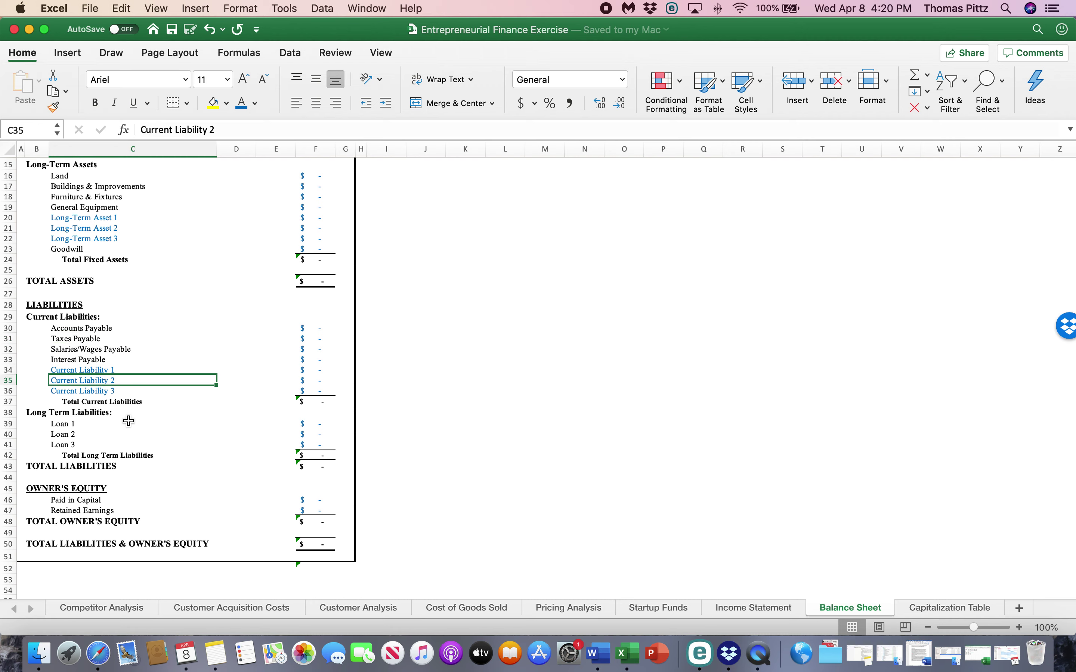
scroll(129, 421, "down", 4)
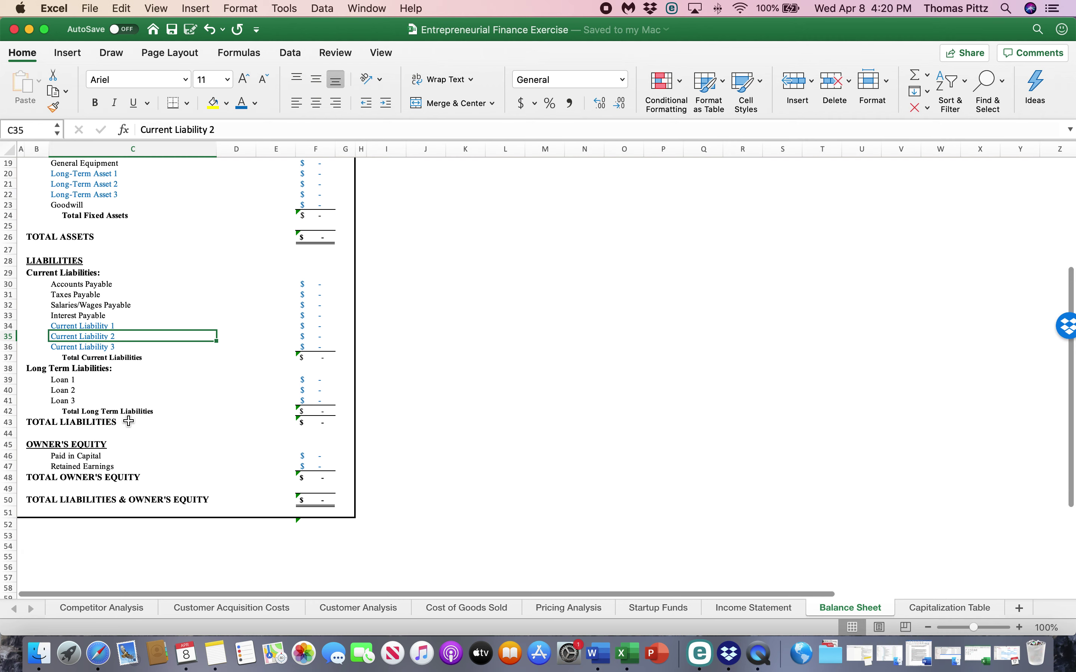
left_click(84, 378)
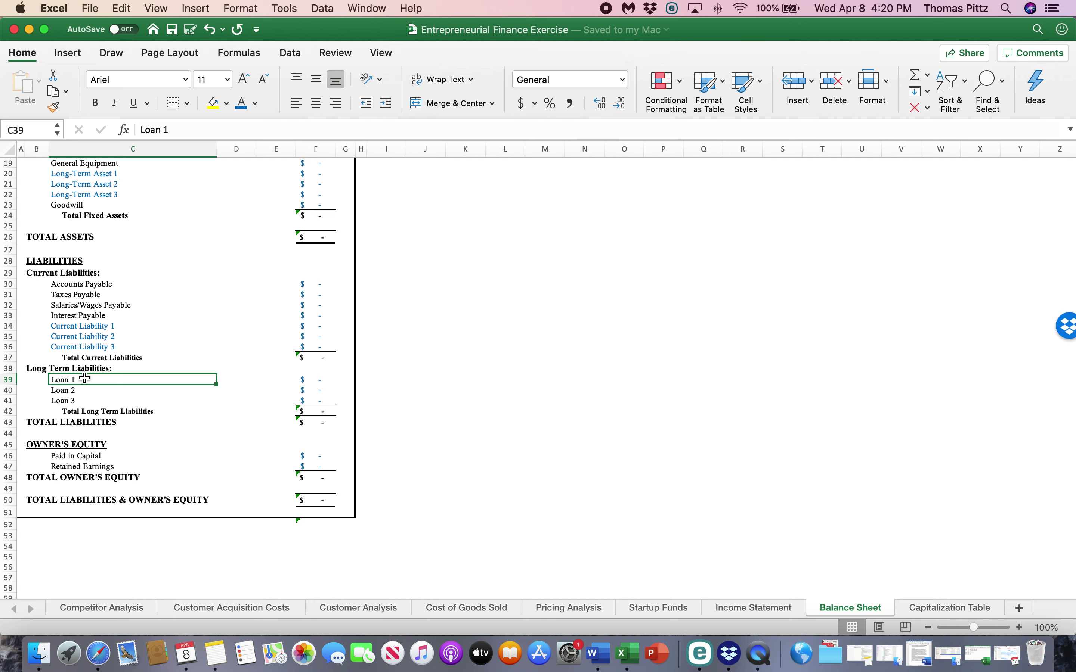
Inspect TOTAL LIABILITIES, Paid in Capital, Retained Earnings and the TOTAL OWNER'S EQUITY sum
left_click(315, 423)
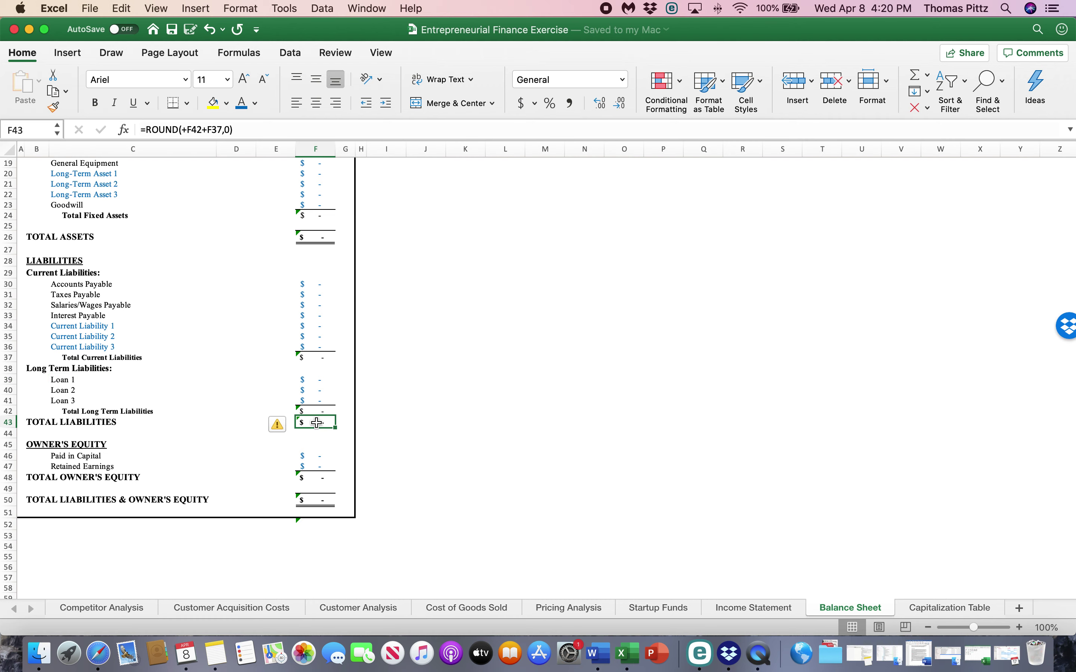
scroll(222, 420, "down", 3)
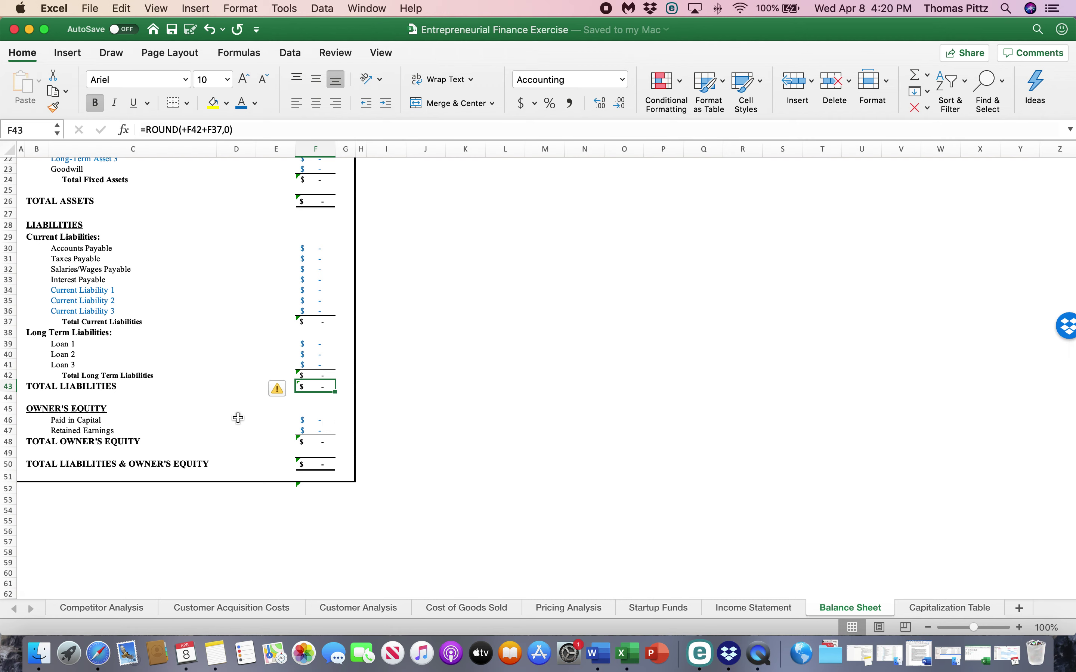
left_click(319, 421)
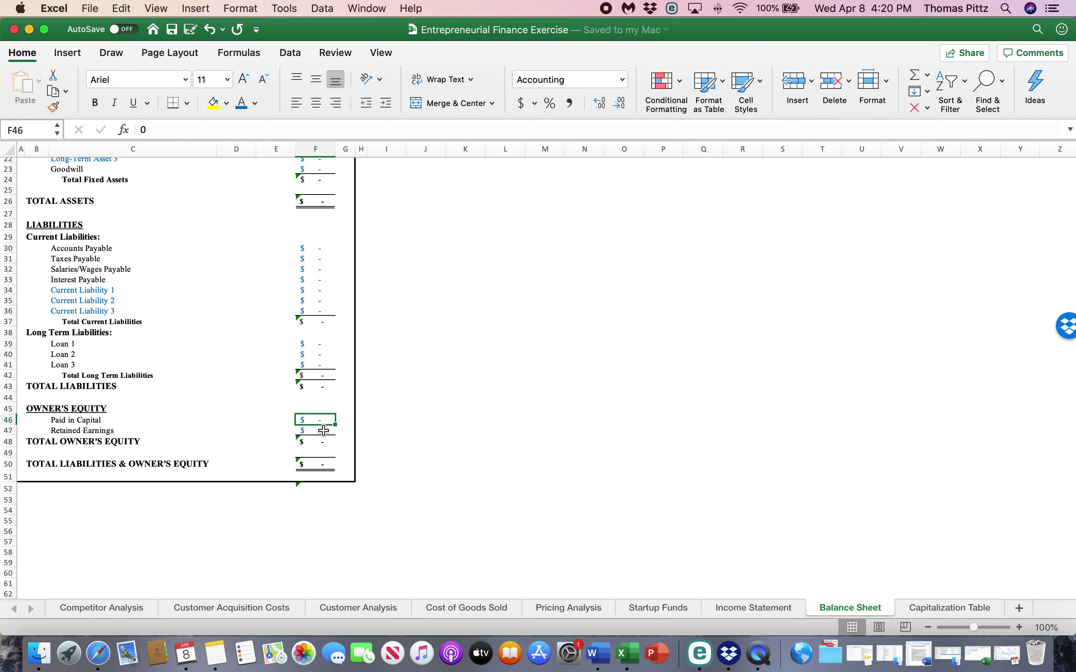
left_click(323, 430)
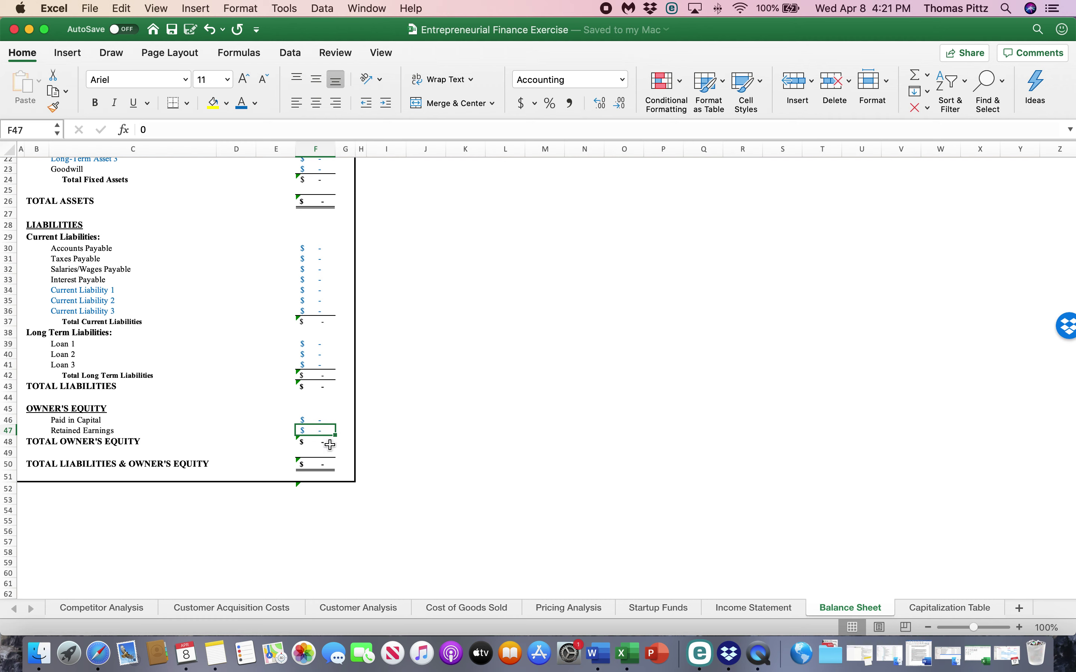
left_click(330, 445)
Compare the liabilities, equity and combined =+F43+F48 totals with TOTAL ASSETS, returning to the top
left_click(330, 385)
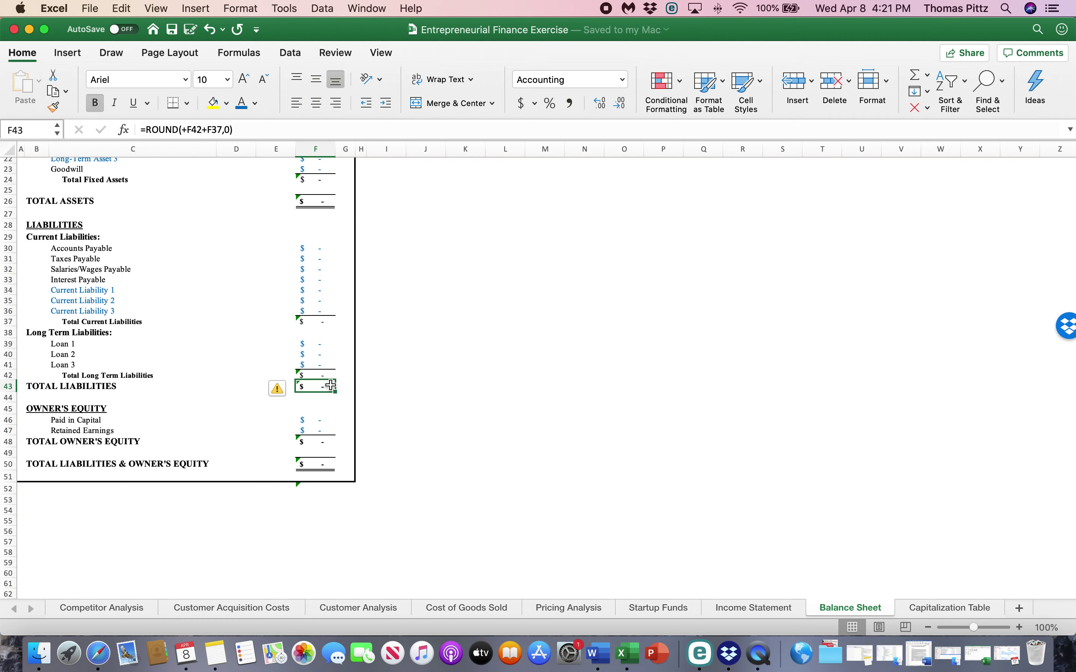
left_click(323, 443)
left_click(329, 466)
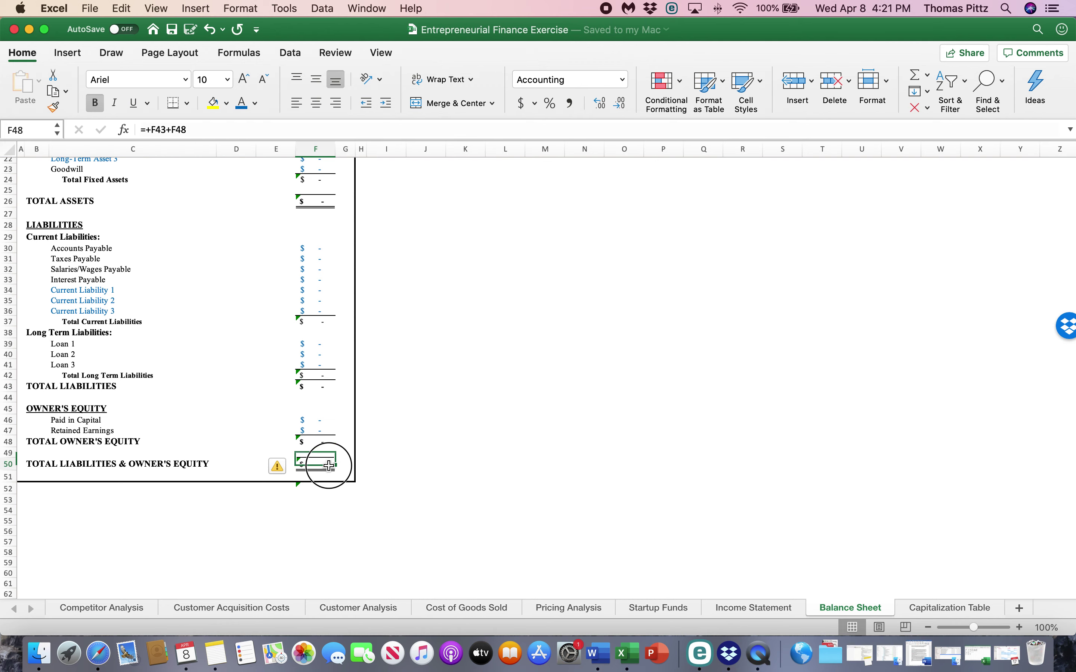
left_click(333, 203)
scroll(323, 272, "up", 10)
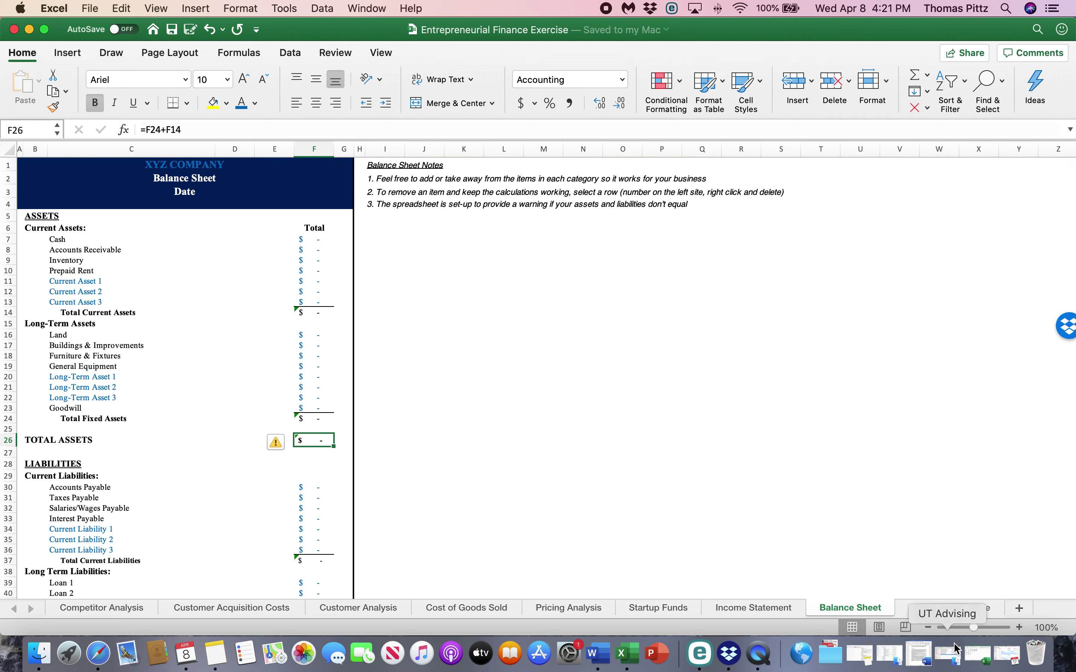
Switch to the Capitalization Table sheet and select Founder 1's share count cell
left_click(947, 610)
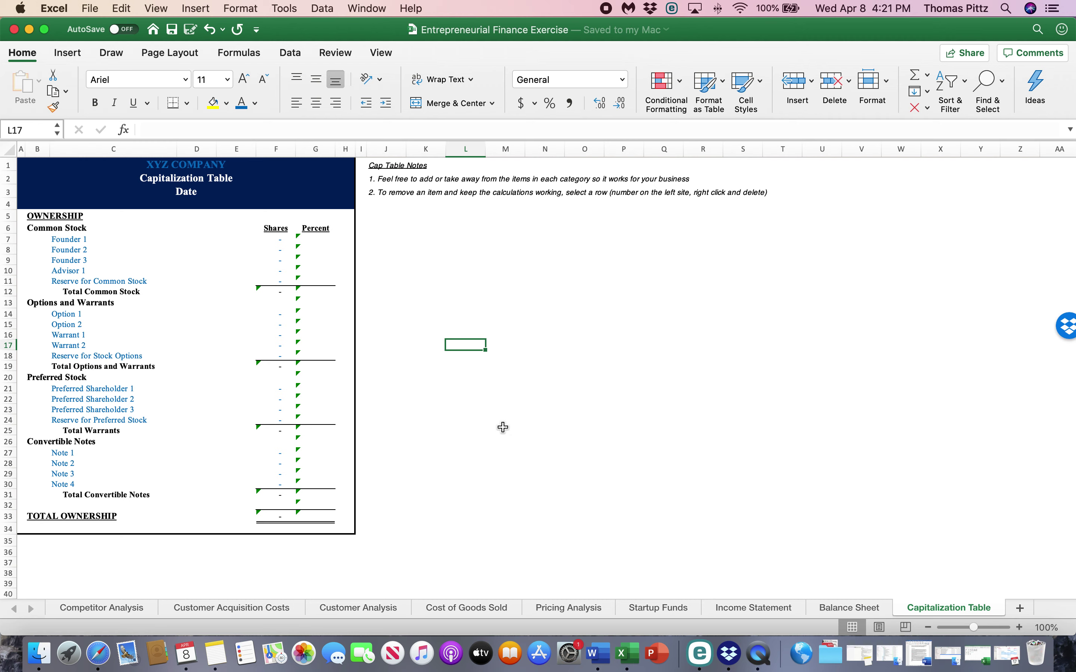
left_click(285, 241)
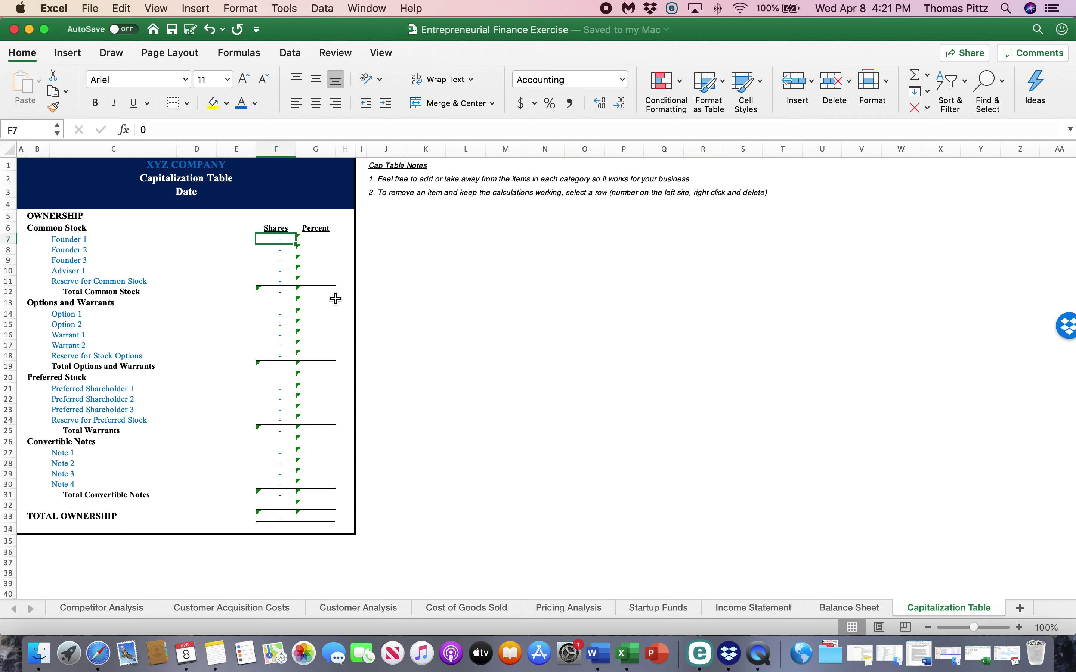
Move down column F through the common stock, options and warrants share cells
key("Down")
key("Down")
key("Down")
key("Down")
key("Down")
key("Down")
key("Down")
key("Down")
key("Down")
key("Down")
key("Down")
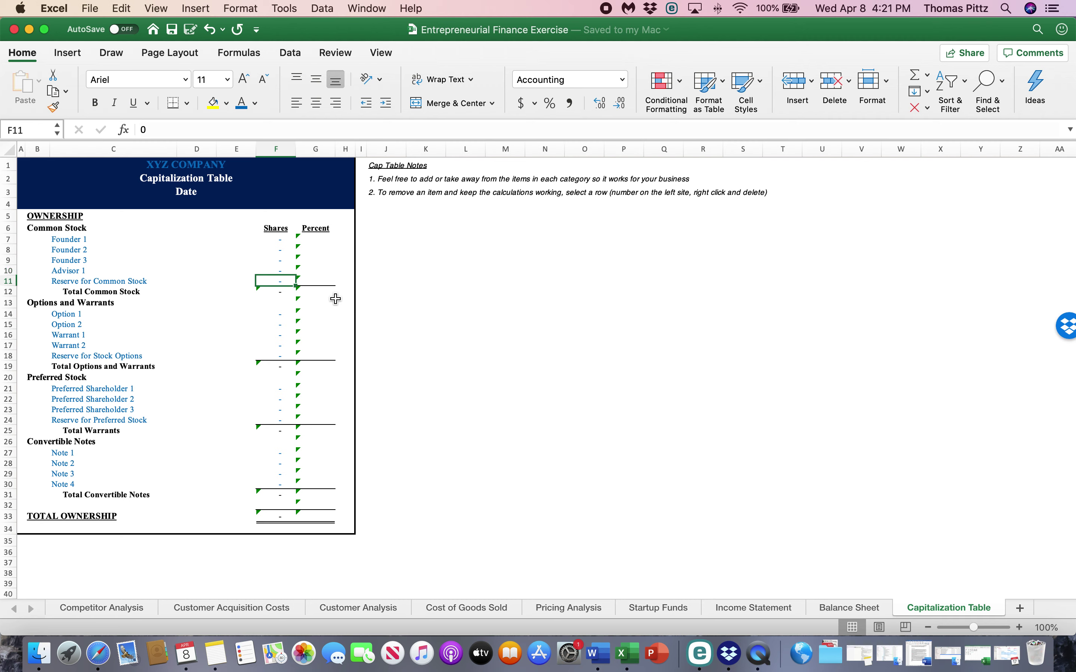
key("Down")
key("Down")
key("Down")
key("Down")
key("Down")
key("Down")
key("Down")
key("Down")
key("Down")
key("Down")
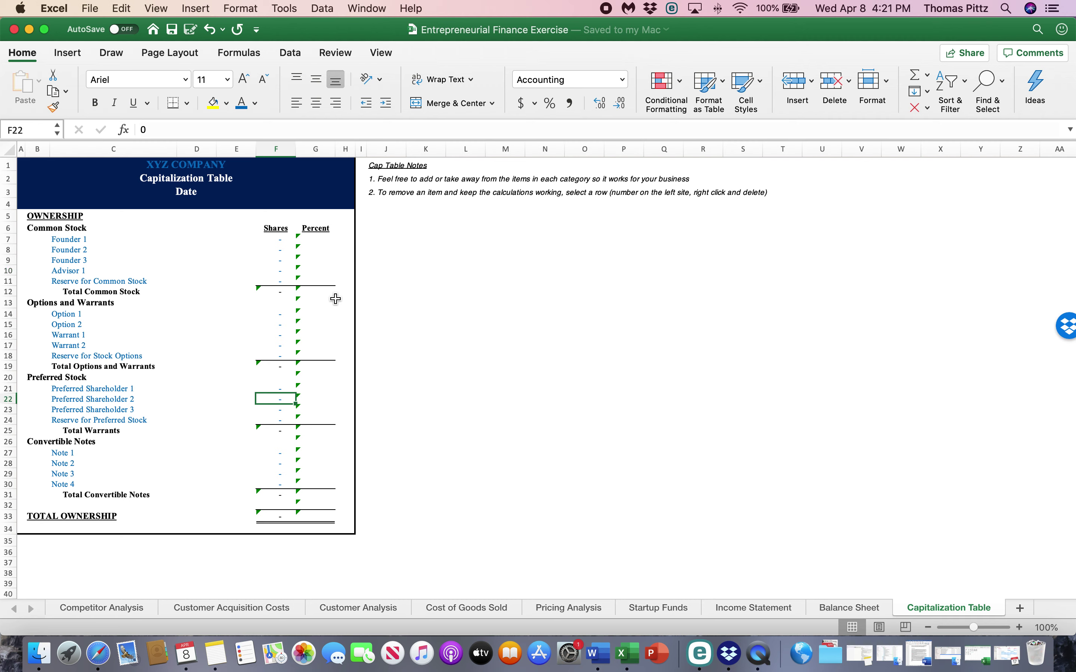